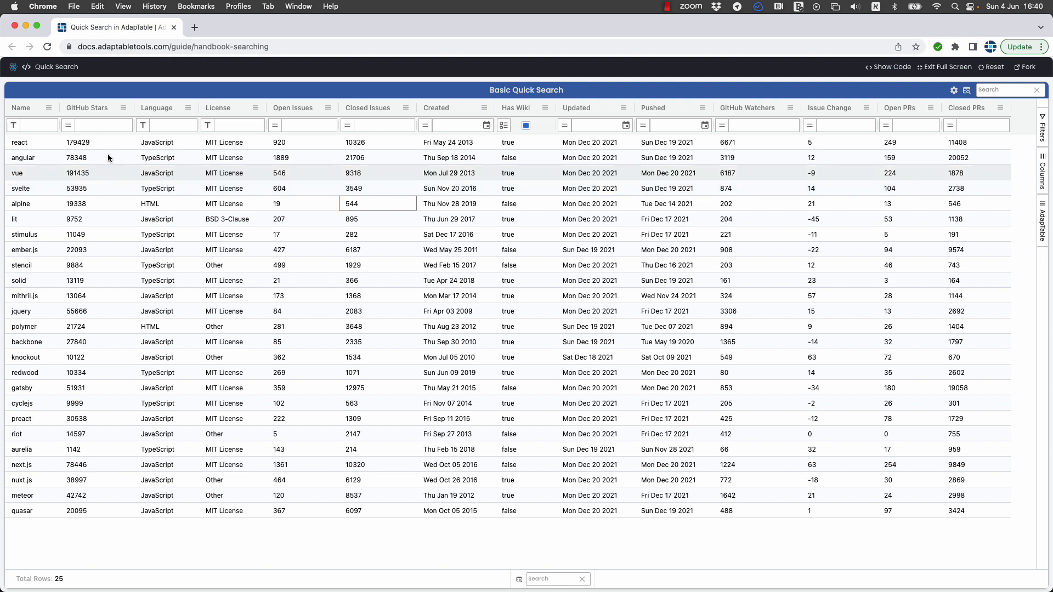
# Start a new styled column of type Percent Bar and apply it to the GitHub Stars column
pyautogui.click(953, 90)
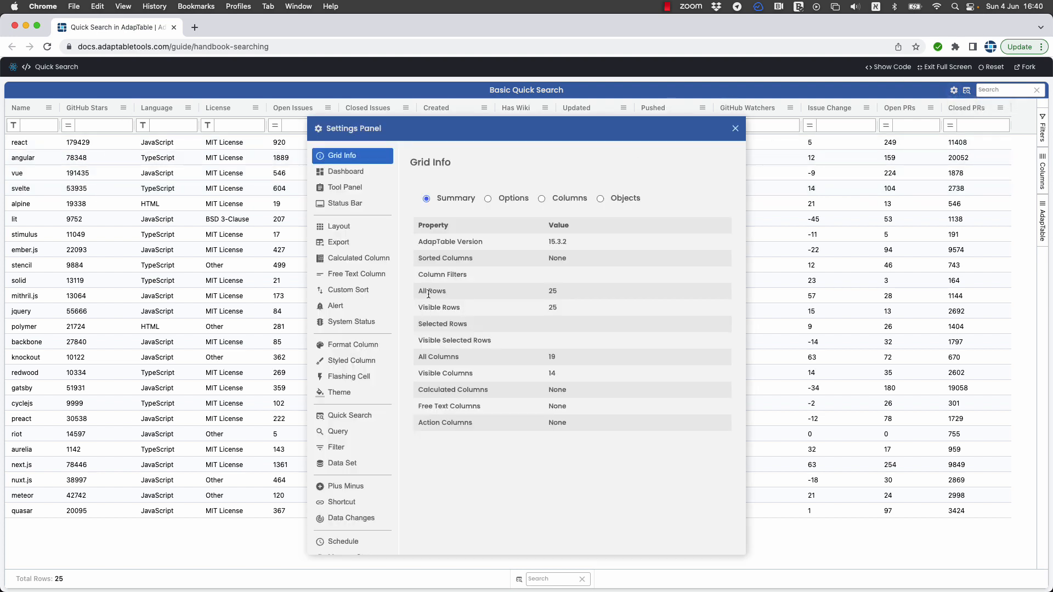
pyautogui.click(351, 360)
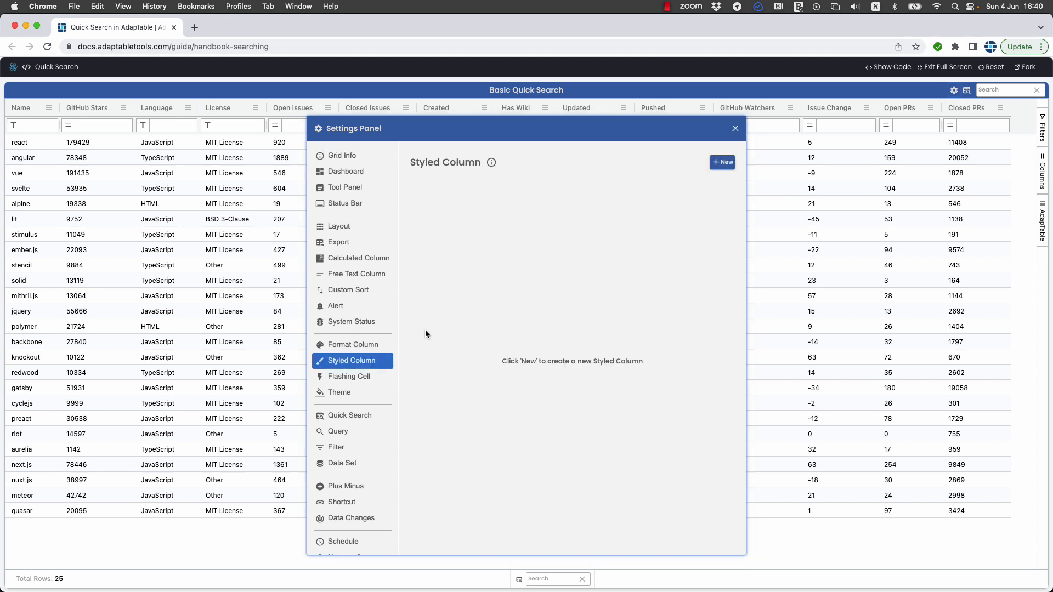
pyautogui.click(722, 162)
pyautogui.click(315, 236)
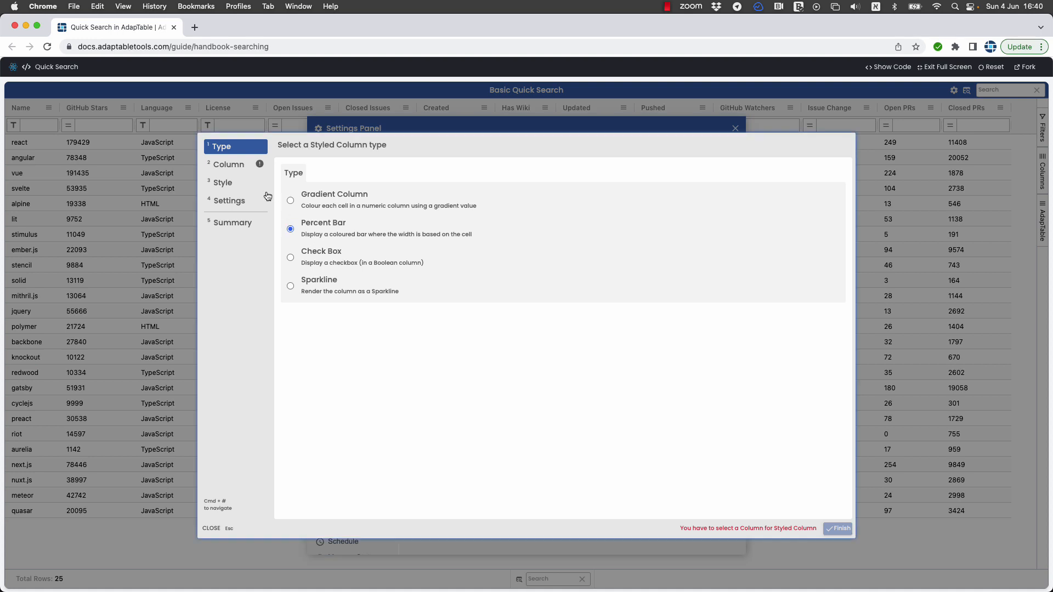
pyautogui.click(230, 165)
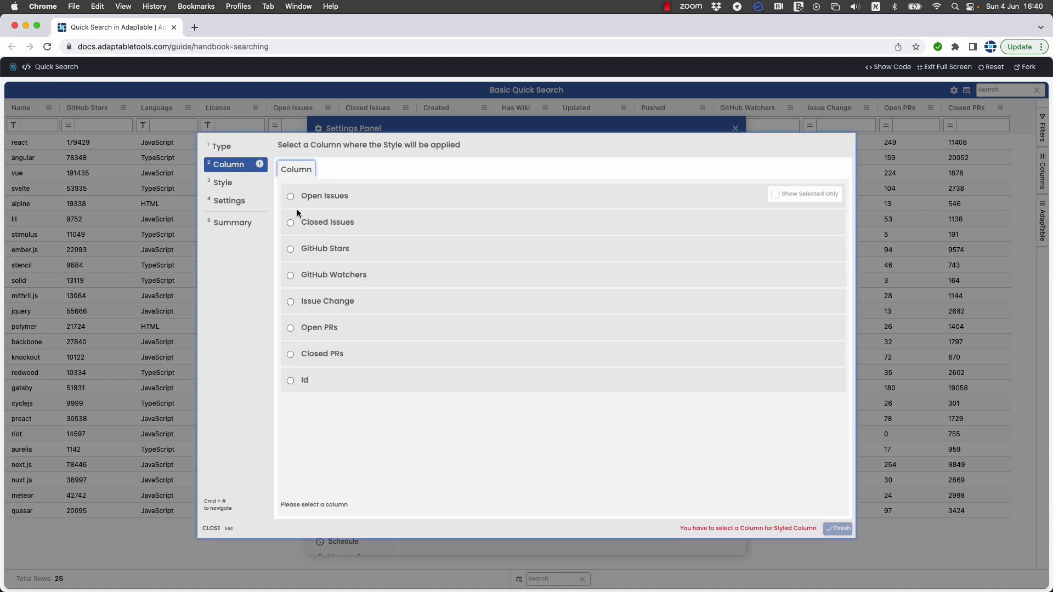
pyautogui.click(291, 250)
# Style the GitHub Stars bar in dark red with a range from Col Min to Col Max, and finish the styled column
pyautogui.click(232, 191)
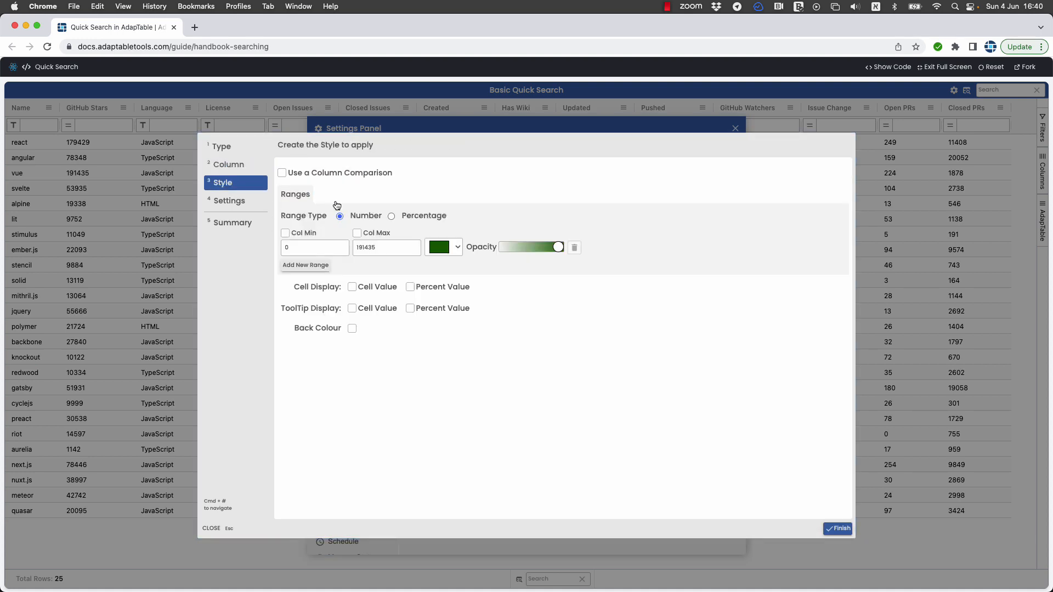
pyautogui.click(457, 247)
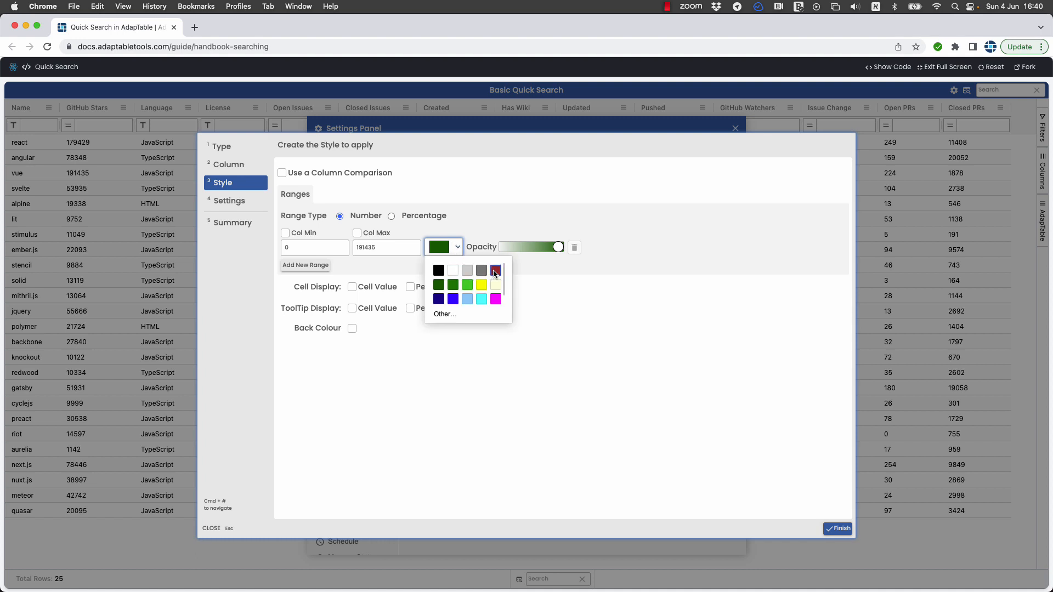
pyautogui.click(496, 270)
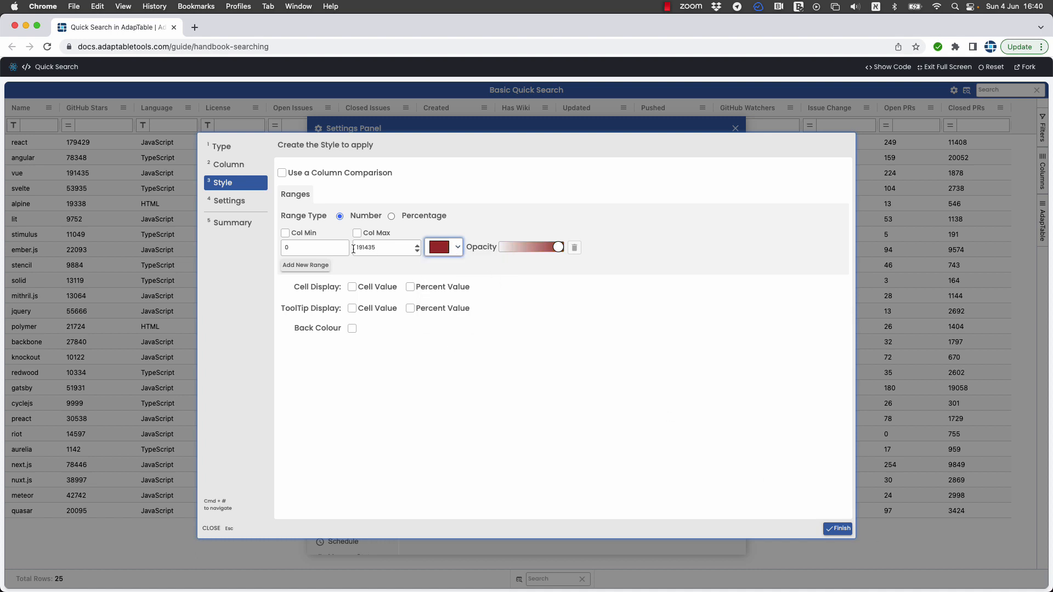
pyautogui.click(285, 234)
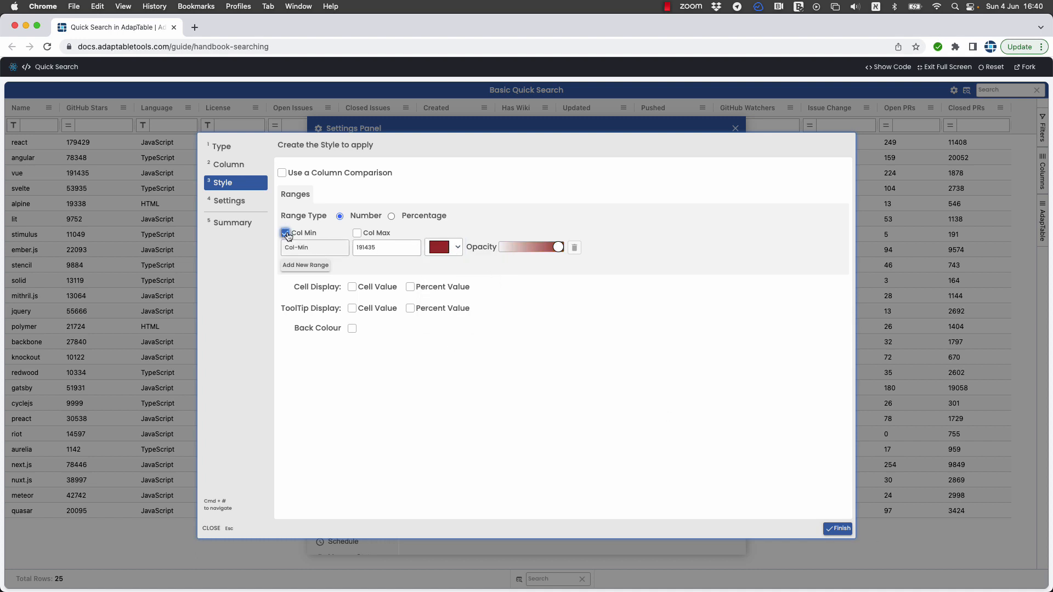
pyautogui.click(357, 233)
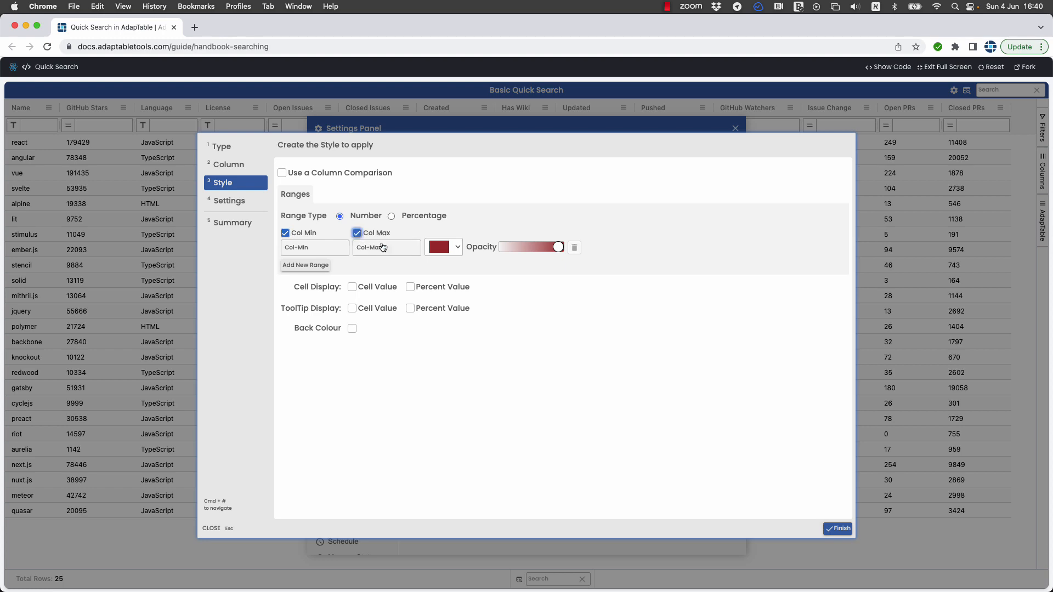
pyautogui.click(835, 529)
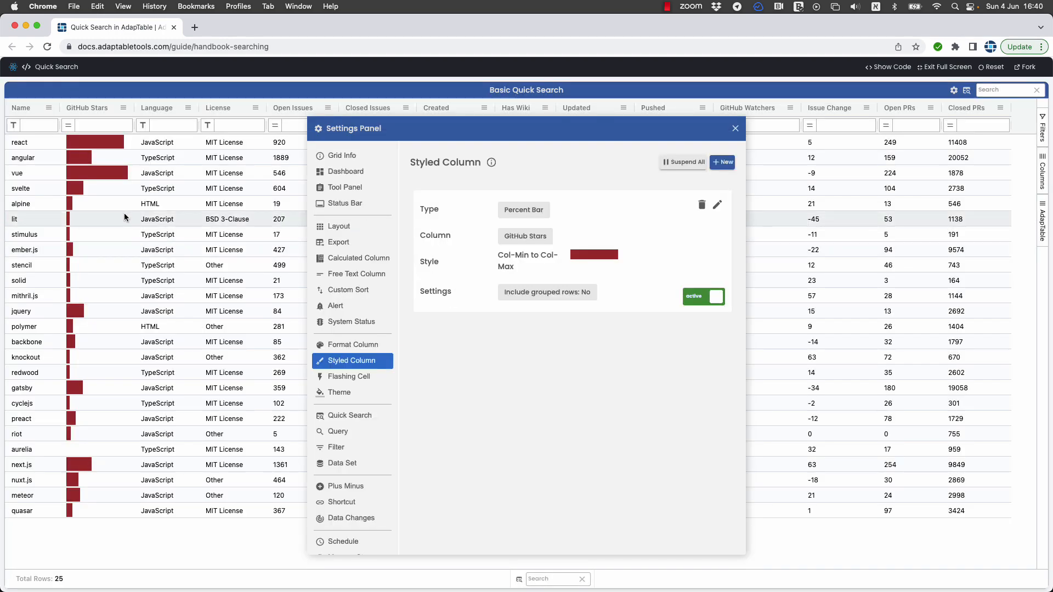
# Increase the GitHub Stars value in the react row
pyautogui.click(98, 153)
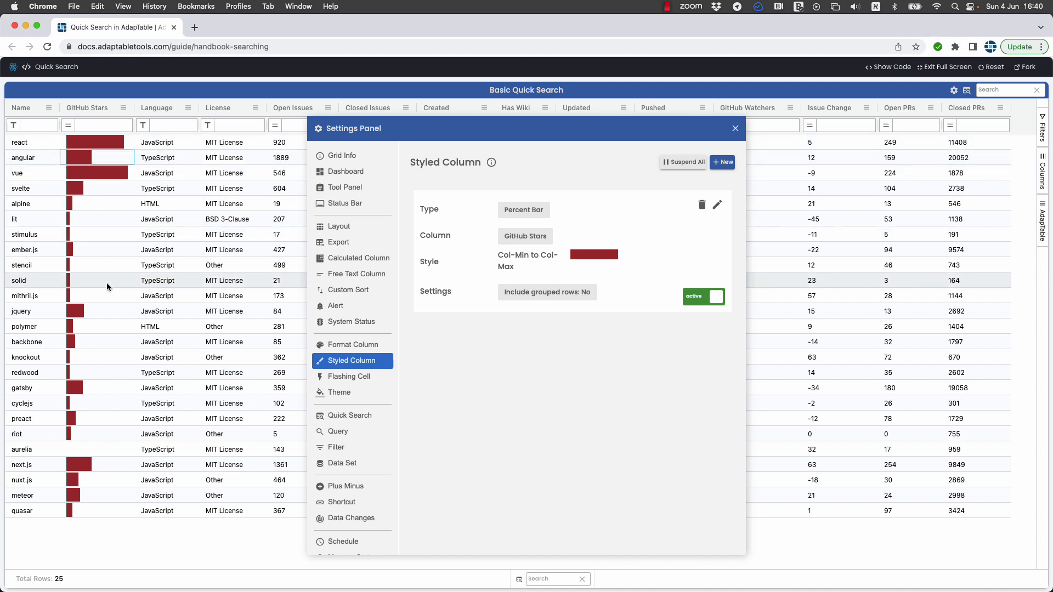
pyautogui.doubleClick(104, 141)
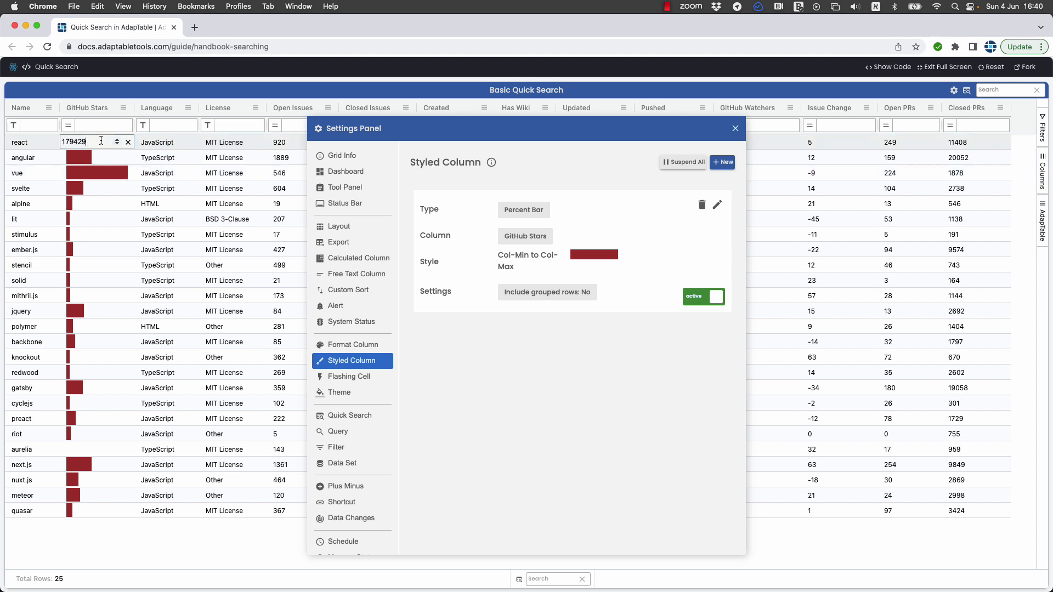
pyautogui.press('Return')
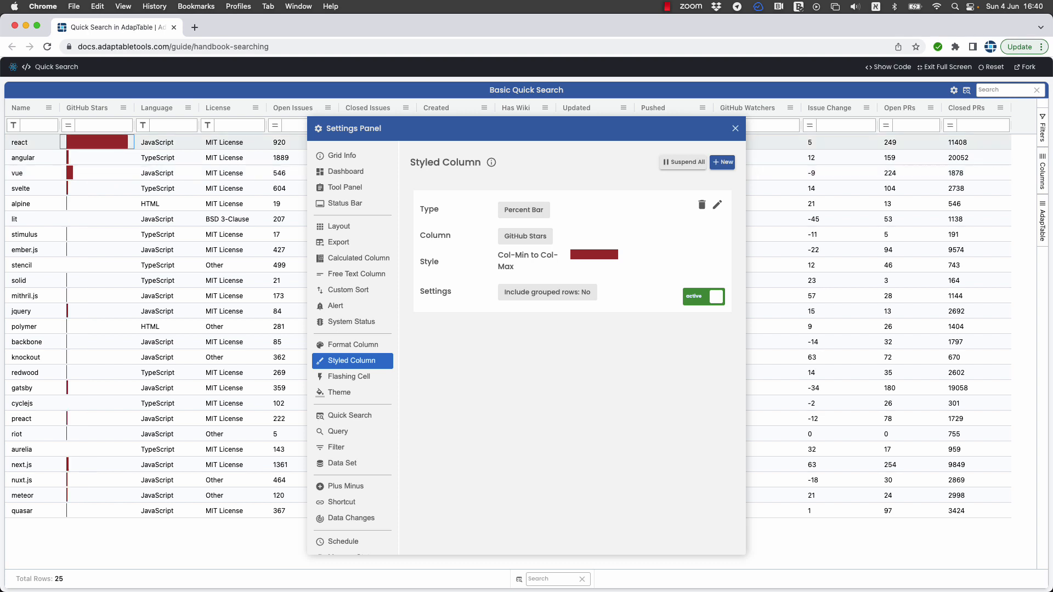
# Set the GitHub Stars value in the react row to 17942
pyautogui.doubleClick(101, 143)
pyautogui.press('BackSpace')
pyautogui.press('BackSpace')
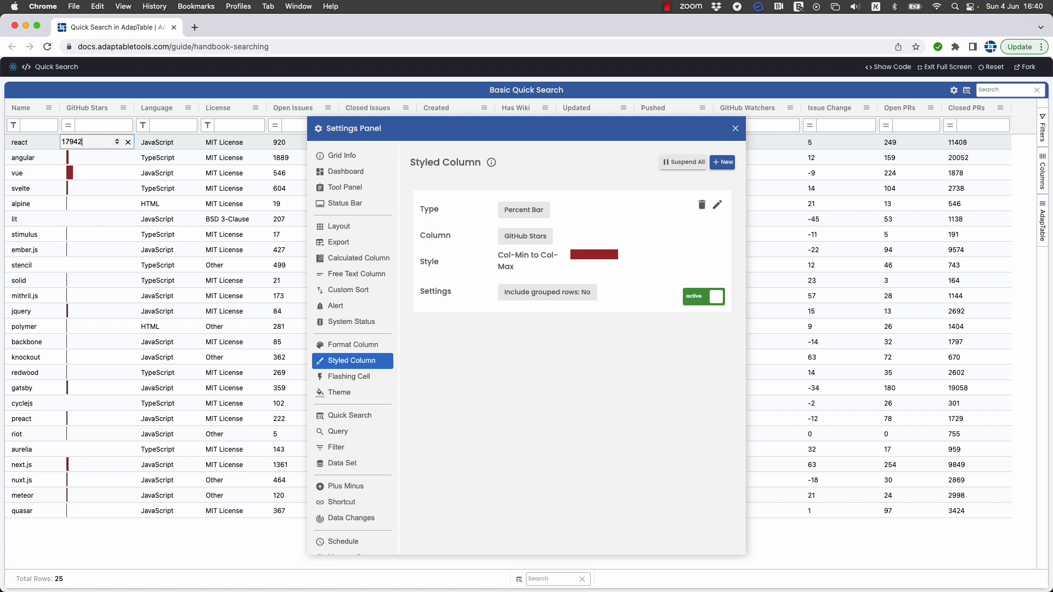
pyautogui.press('Return')
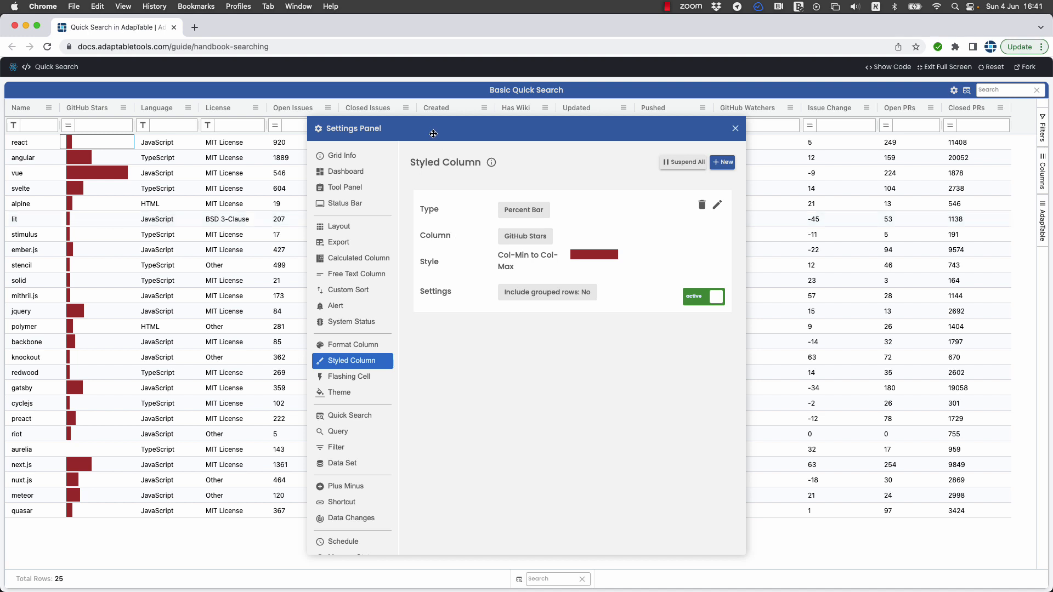
# Move the Settings Panel clear of the issue columns and start a new calculated column
pyautogui.moveTo(433, 134); pyautogui.dragTo(658, 133)
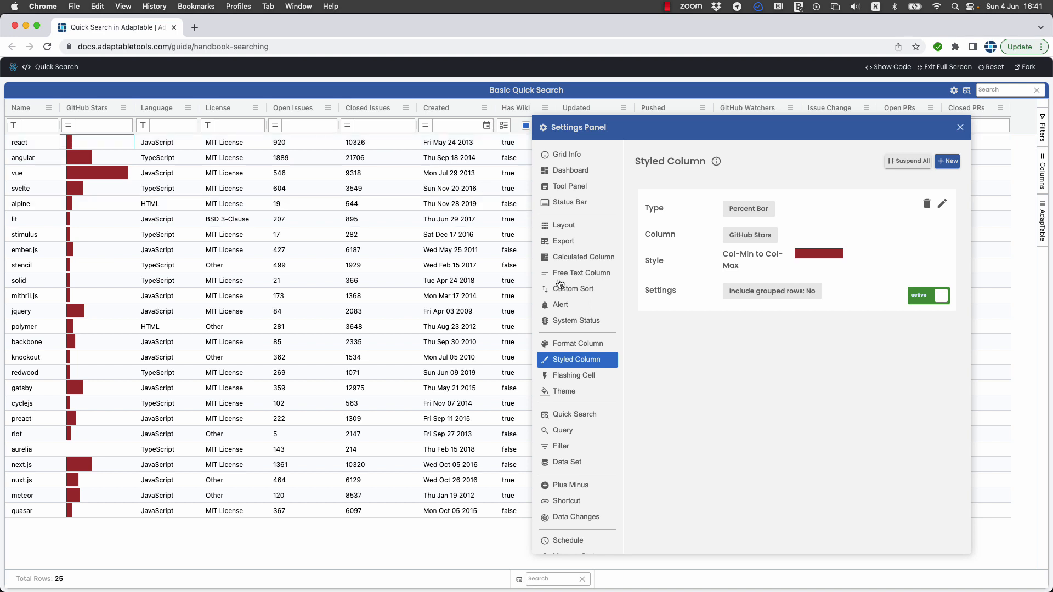
pyautogui.click(581, 259)
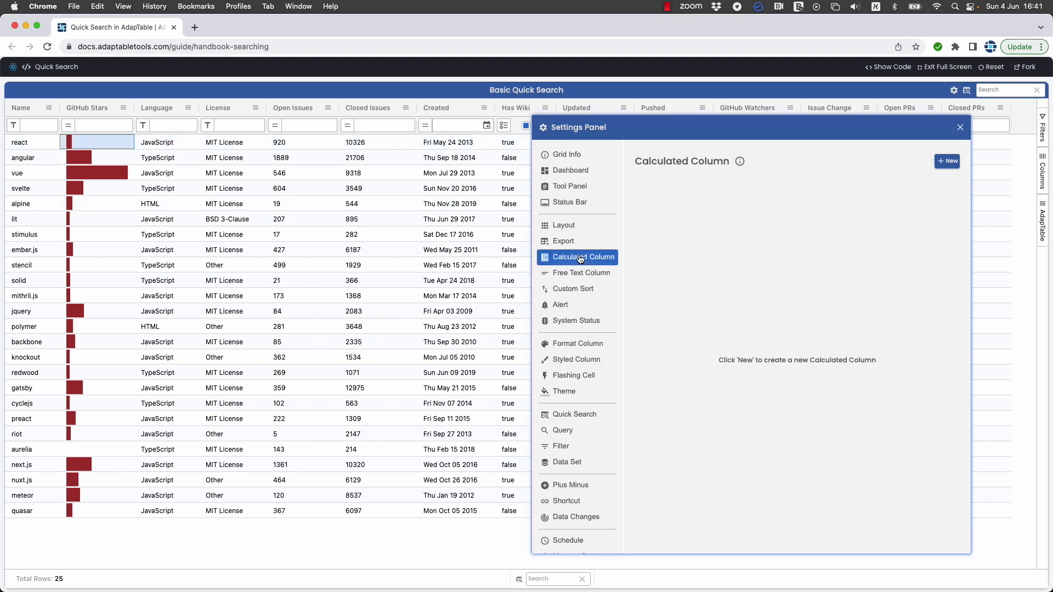
pyautogui.click(947, 161)
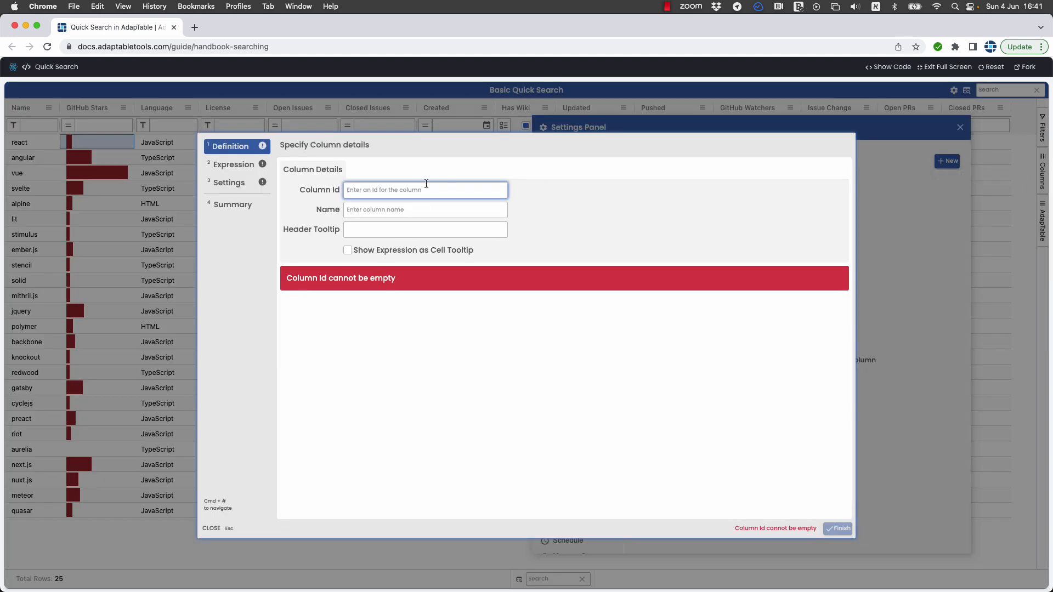
pyautogui.write('אקדא')
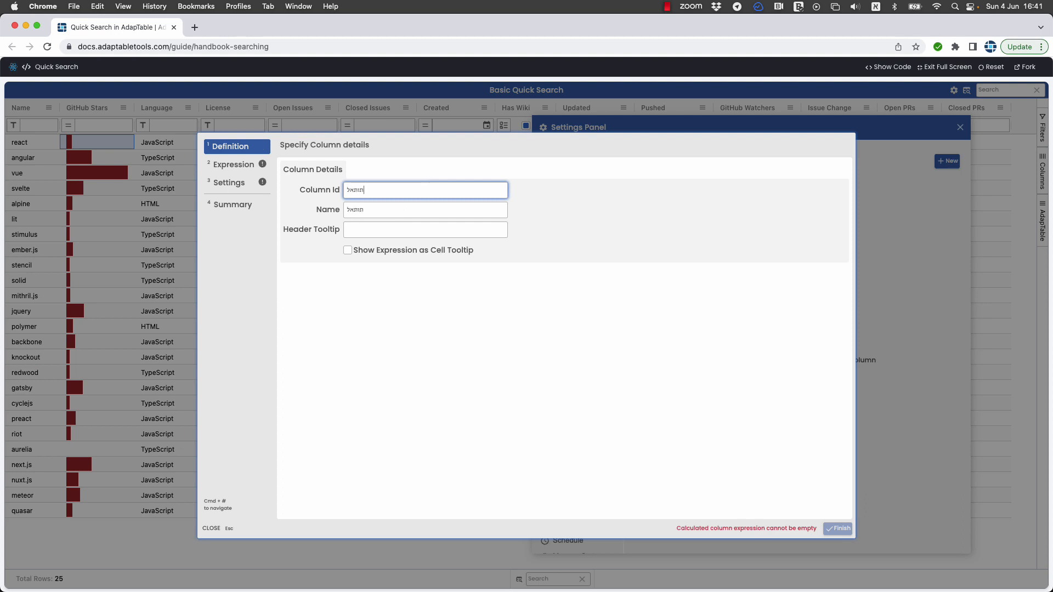
pyautogui.press('BackSpace')
pyautogui.press('BackSpace')
pyautogui.press('BackSpace')
pyautogui.press('BackSpace')
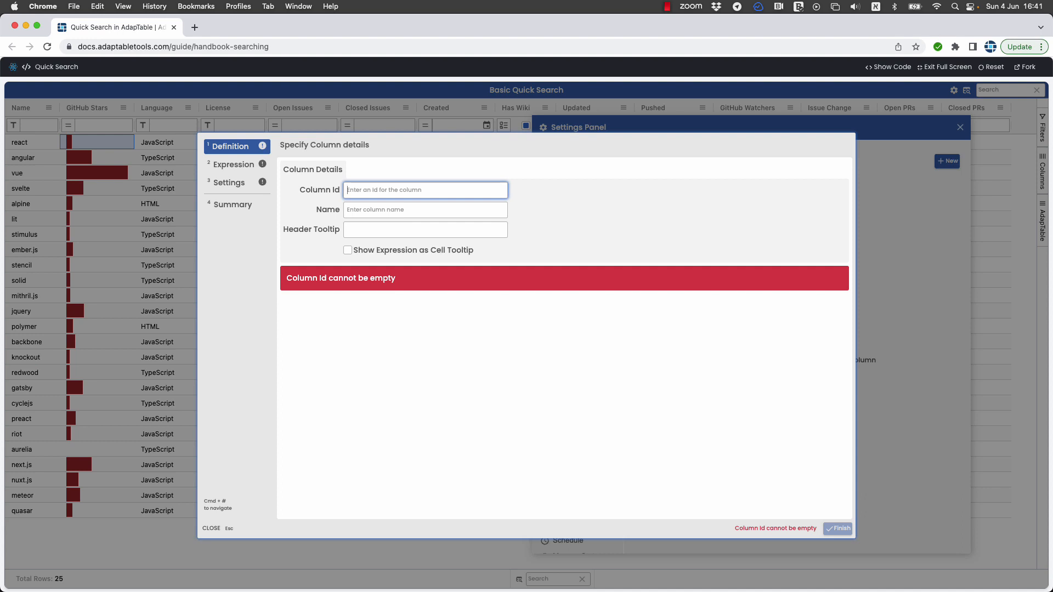
# Give the calculated column the Column Id "totalissues" and the name "Total issues"
pyautogui.hotkey('ctrl', 'space')
pyautogui.write('total')
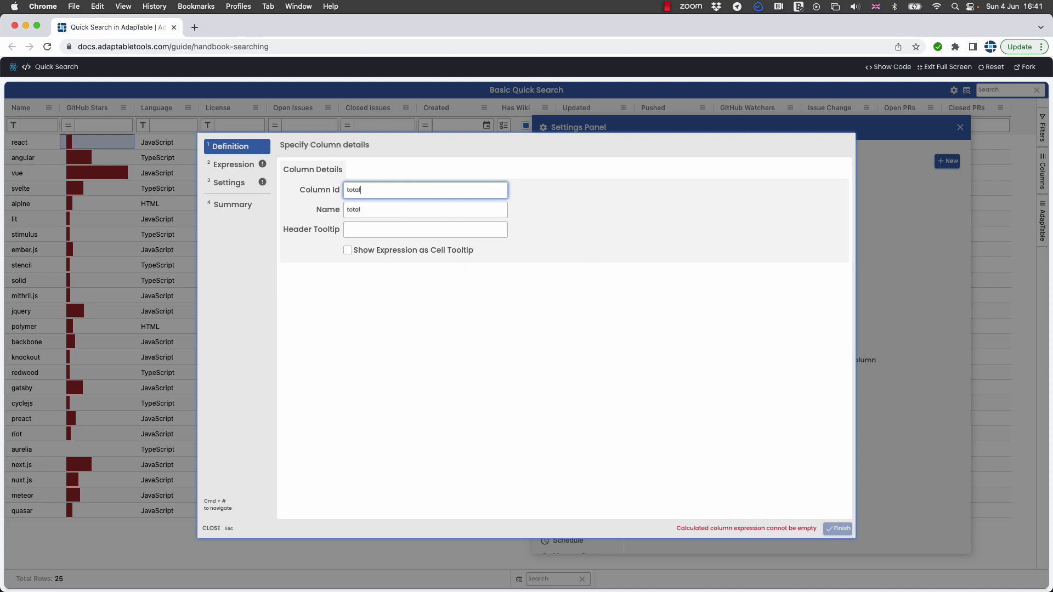
pyautogui.write('issues')
pyautogui.press('Tab')
pyautogui.press('BackSpace')
pyautogui.write('Total ')
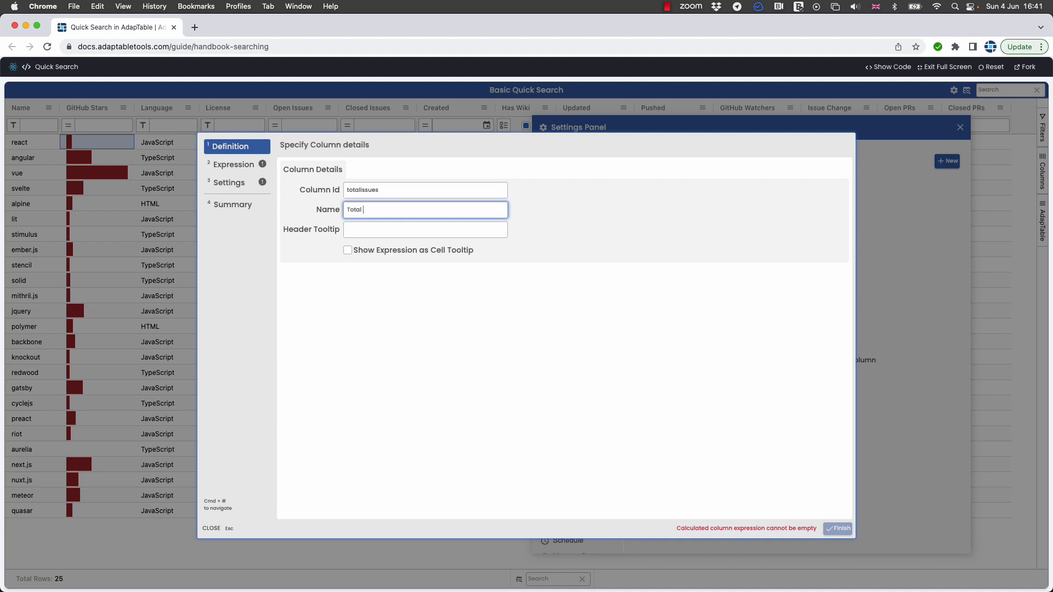
pyautogui.write('issues')
# Set the scalar expression to [open_issues_count] + [closed_issues_count] and finish the calculated column
pyautogui.click(231, 164)
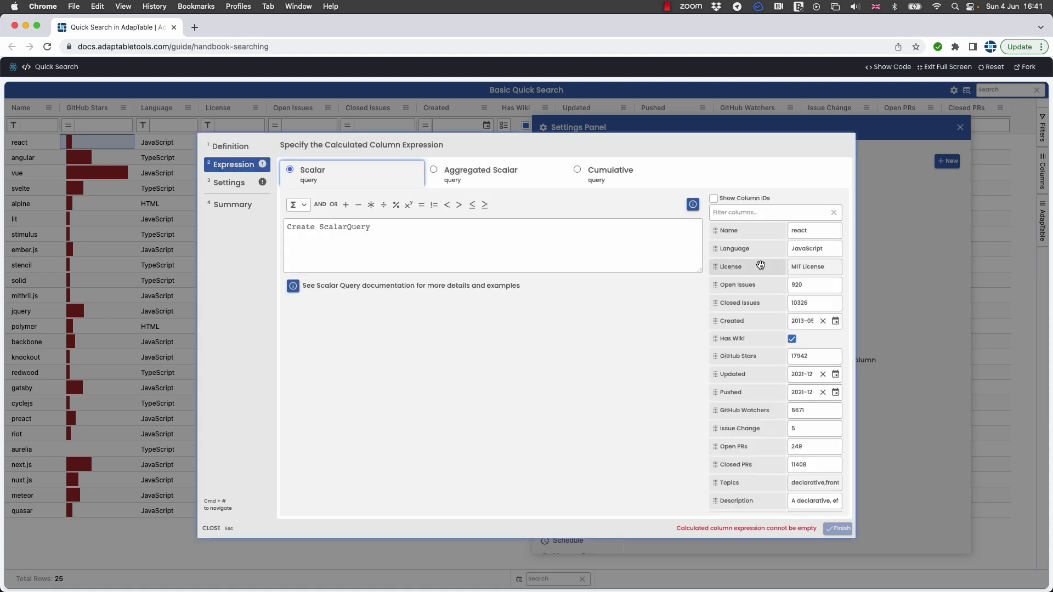
pyautogui.click(719, 286)
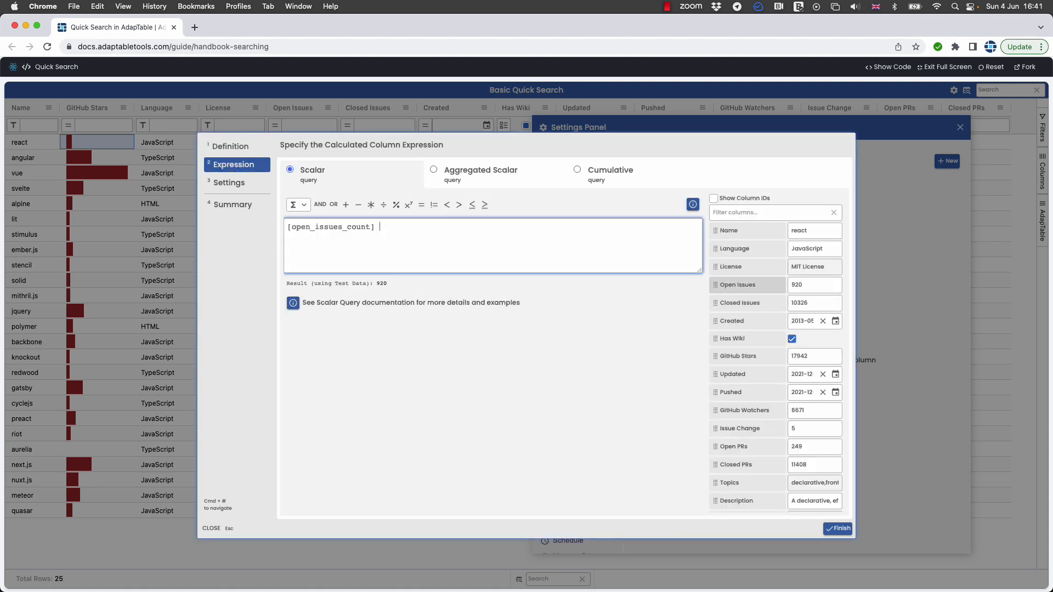
pyautogui.write('+')
pyautogui.click(739, 304)
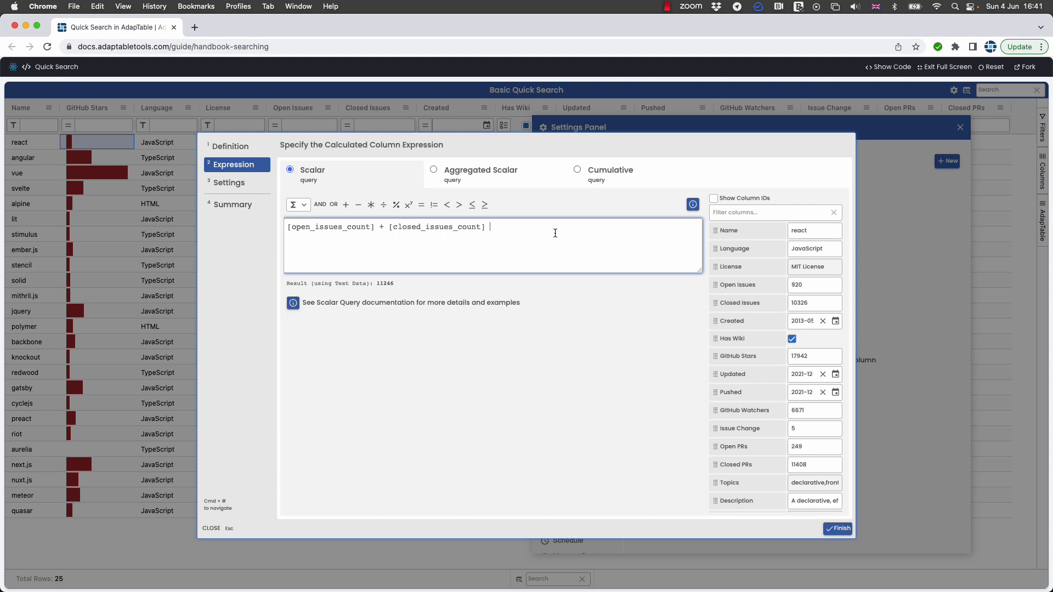
pyautogui.click(831, 529)
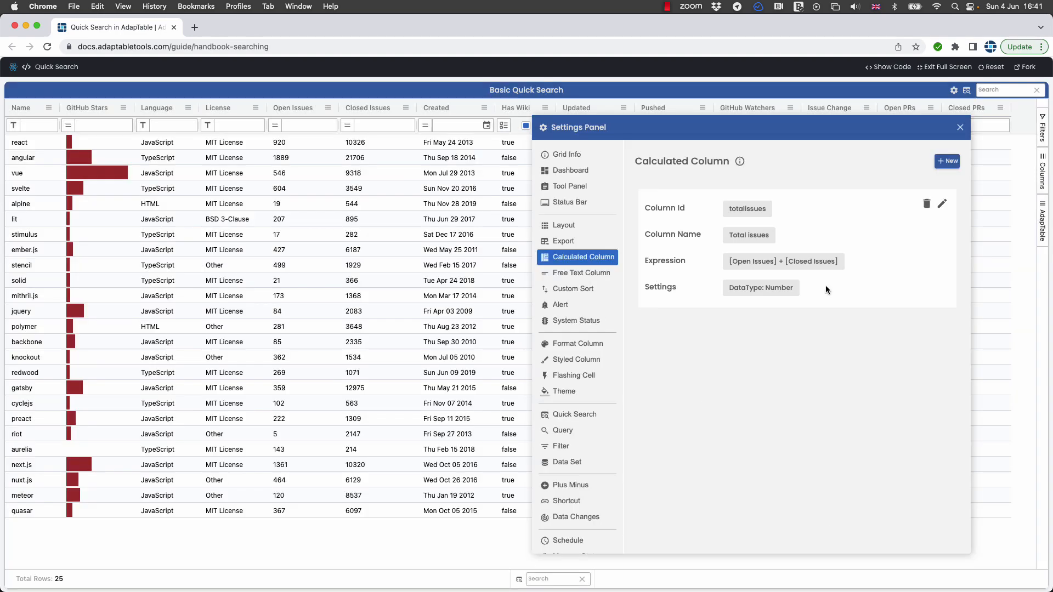
# Show the Total issues column in the grid and place it directly after Closed Issues
pyautogui.click(1042, 181)
pyautogui.moveTo(859, 132); pyautogui.dragTo(715, 132)
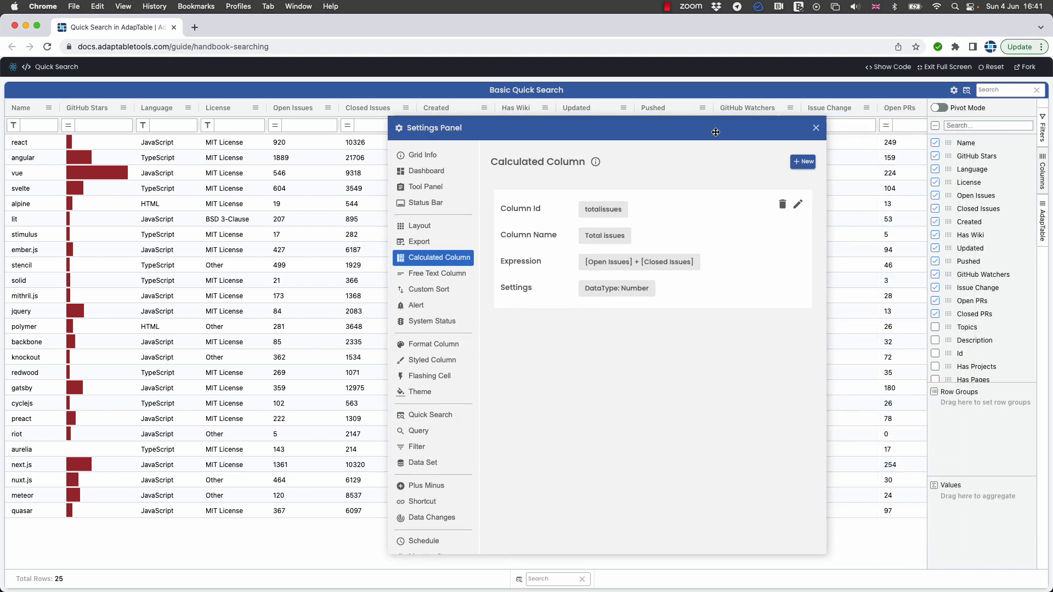
pyautogui.scroll(-1, 973, 266)
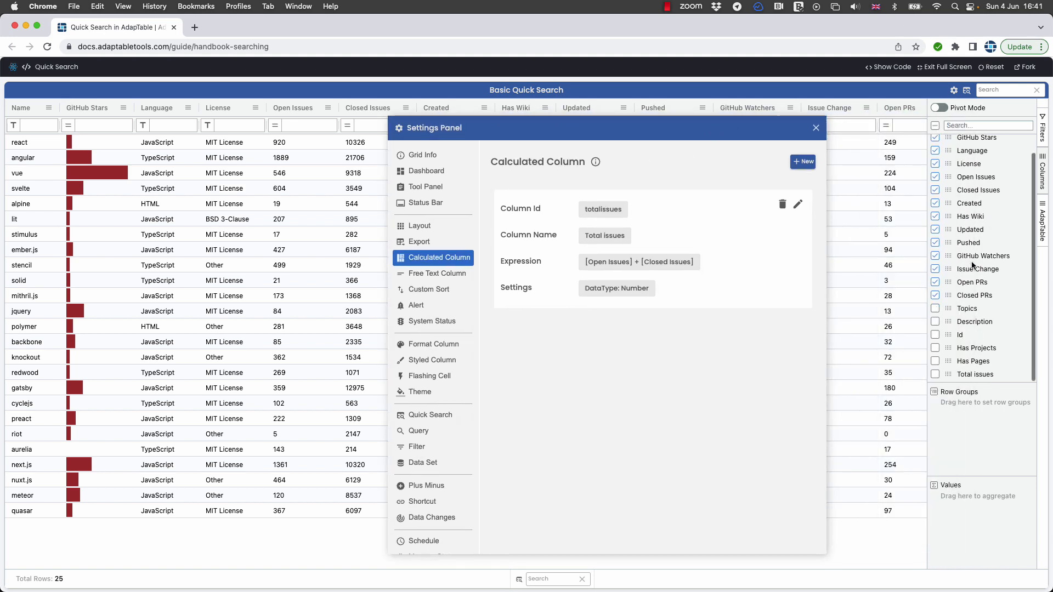
pyautogui.click(935, 374)
pyautogui.moveTo(949, 316); pyautogui.dragTo(951, 200)
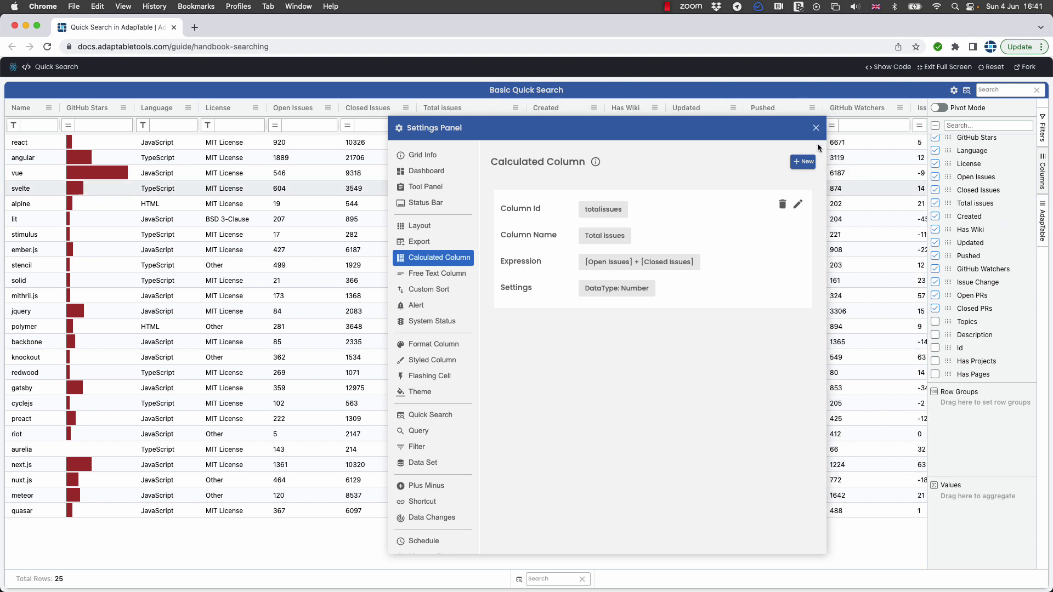
# Start a new styled column of type Percent Bar and apply it to the Closed Issues column
pyautogui.moveTo(541, 129); pyautogui.dragTo(689, 99)
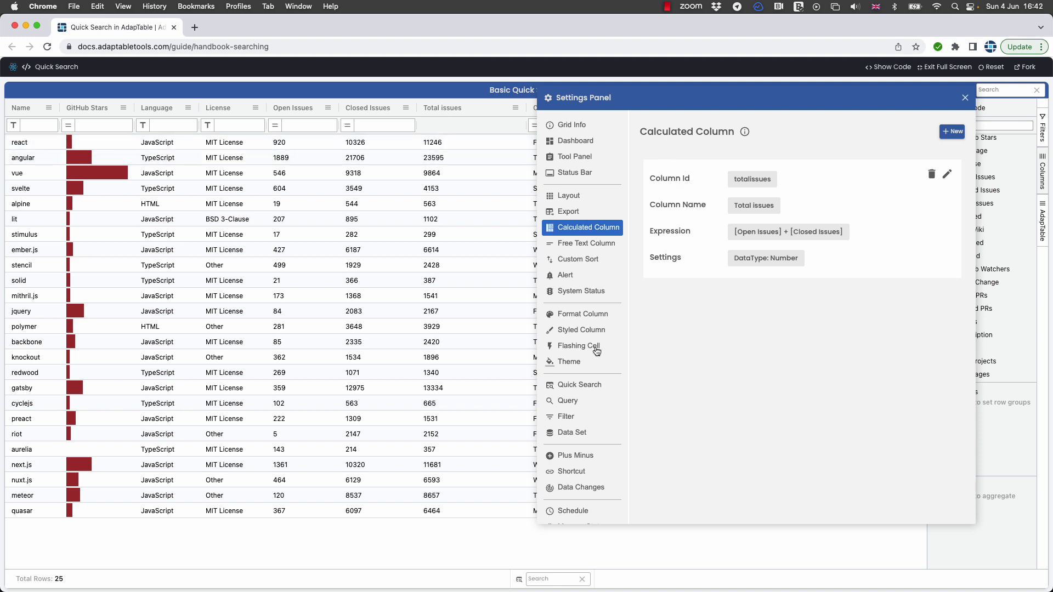
pyautogui.click(585, 329)
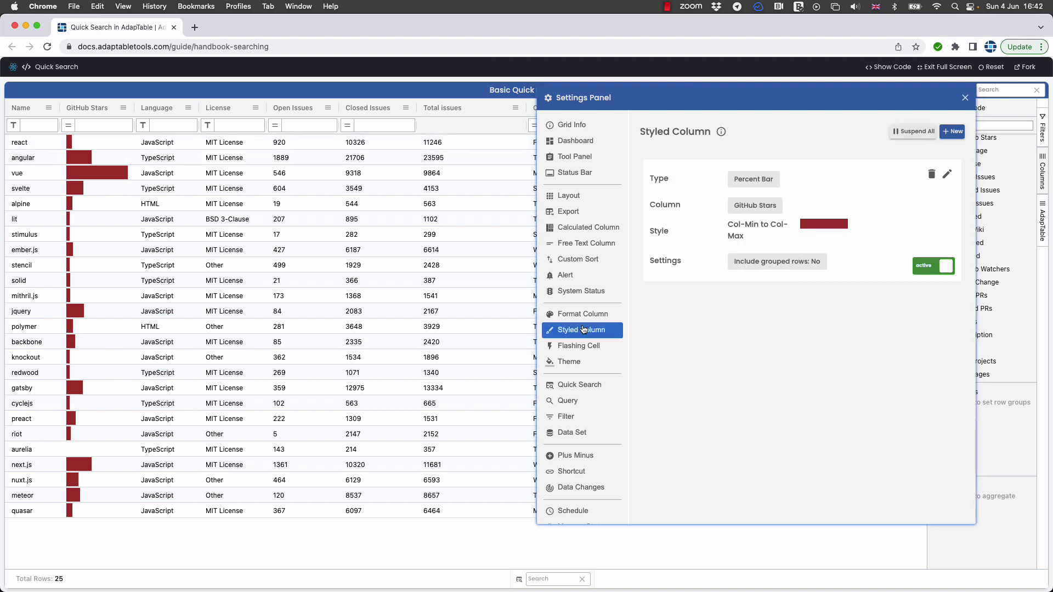
pyautogui.click(952, 131)
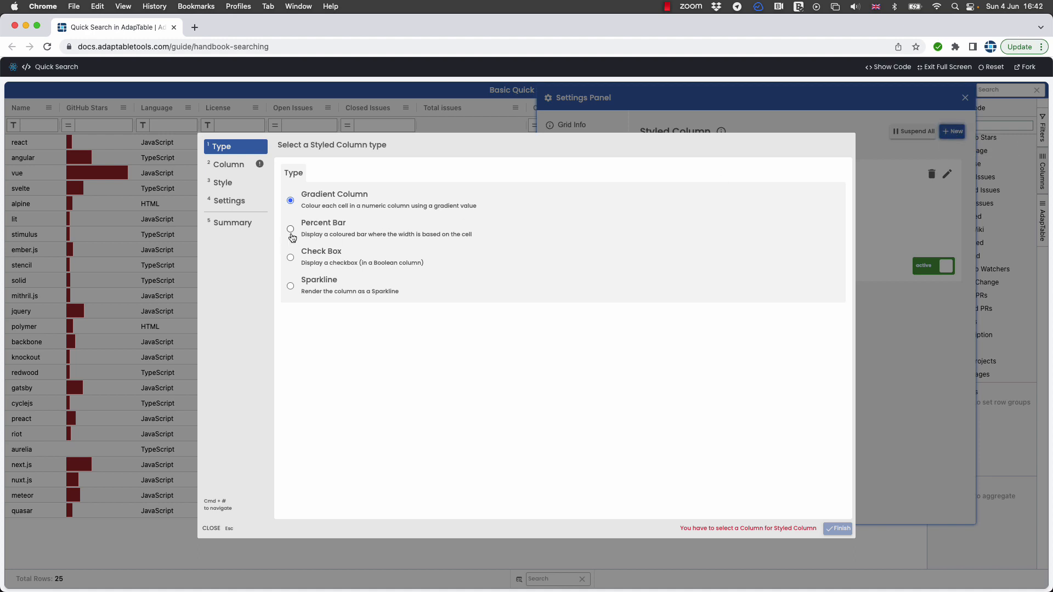
pyautogui.click(290, 229)
pyautogui.click(241, 168)
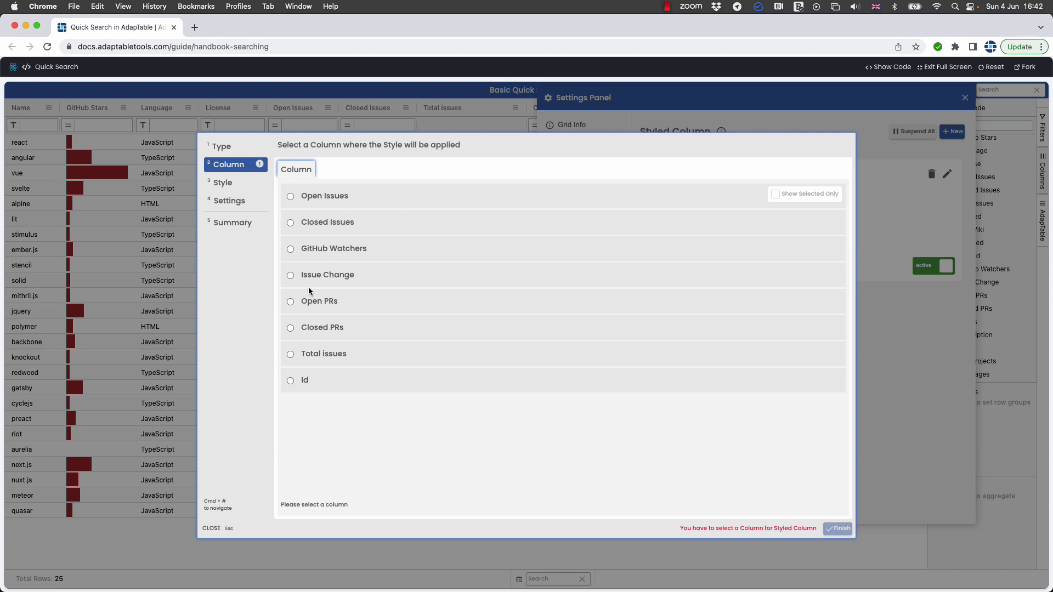
pyautogui.click(290, 223)
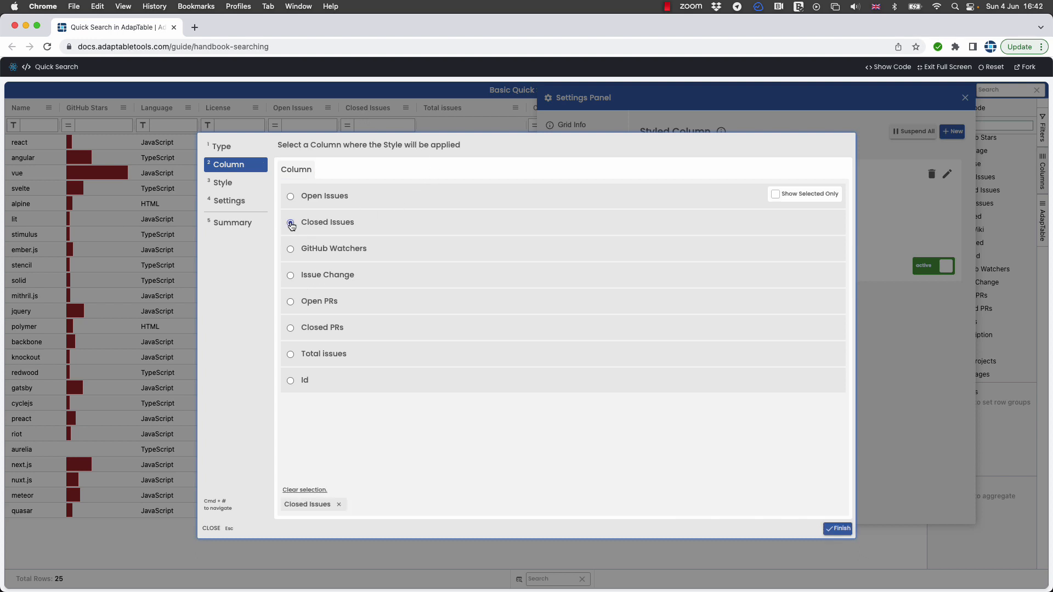
# Enable a back colour for the Closed Issues bar style and set it to light grey
pyautogui.click(231, 182)
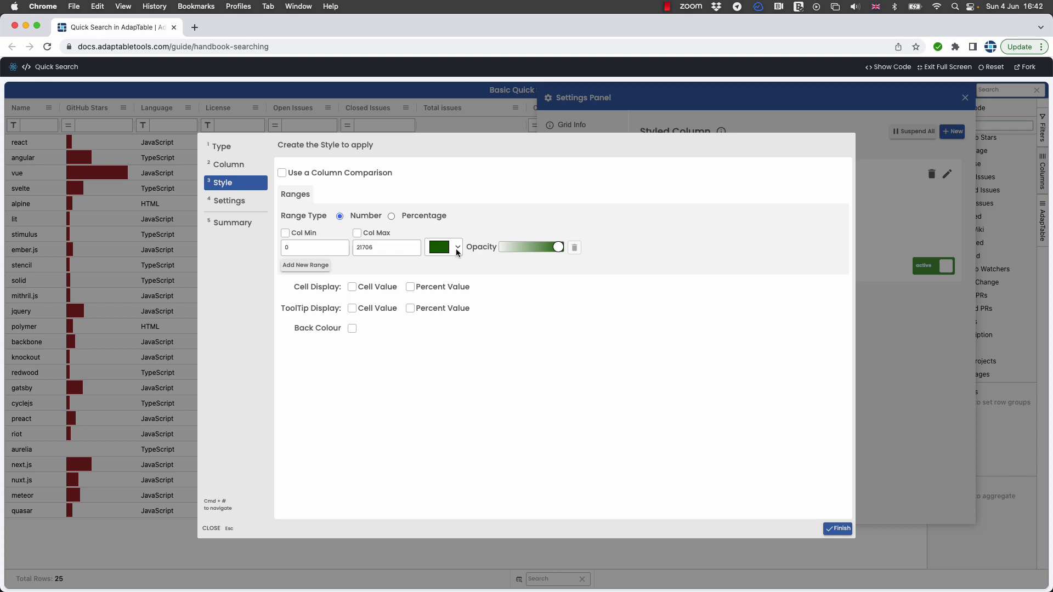
pyautogui.click(352, 328)
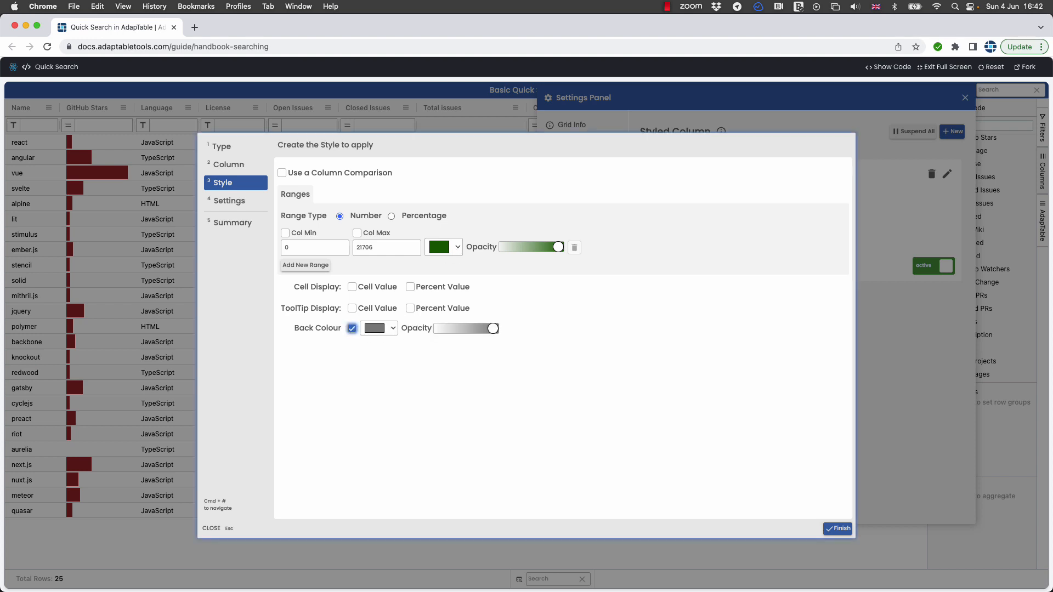
pyautogui.click(392, 328)
pyautogui.click(403, 347)
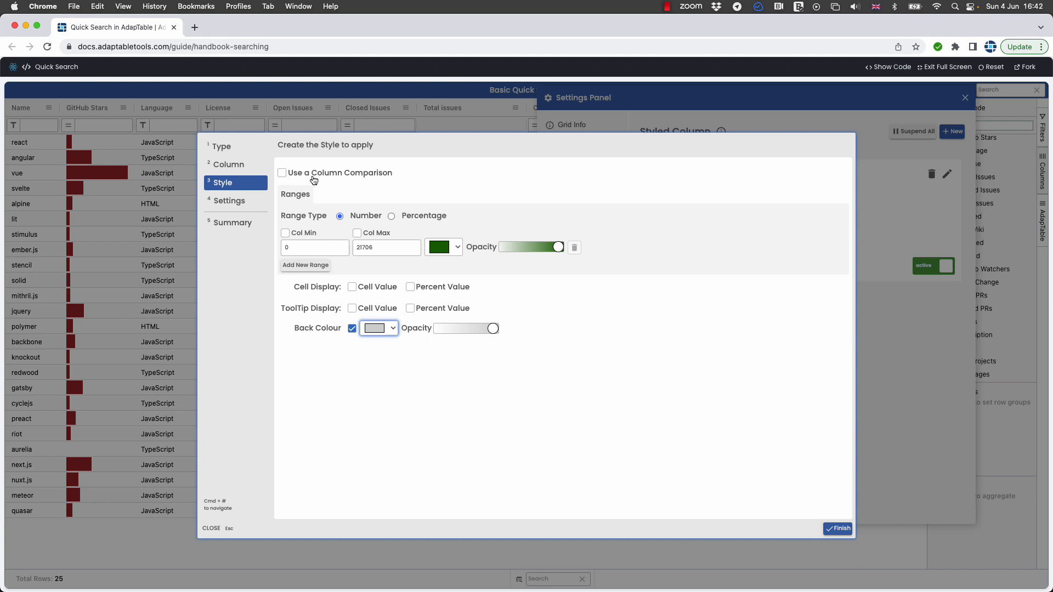
# Use a column comparison with a minimum value of 0 and the Total issues column as maximum, and finish the styled column
pyautogui.click(283, 174)
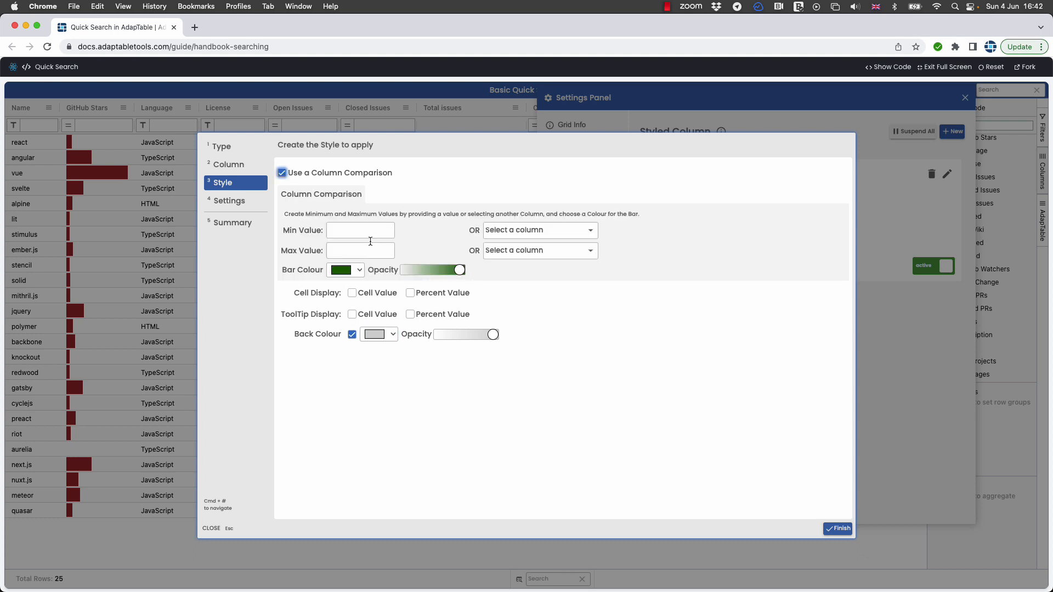
pyautogui.click(351, 231)
pyautogui.click(513, 255)
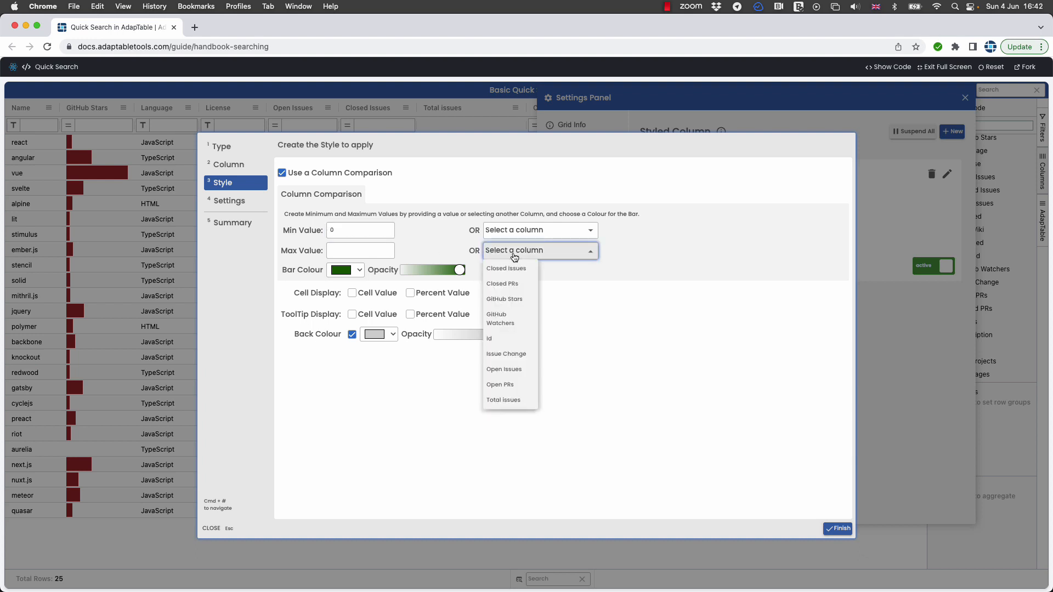
pyautogui.click(508, 401)
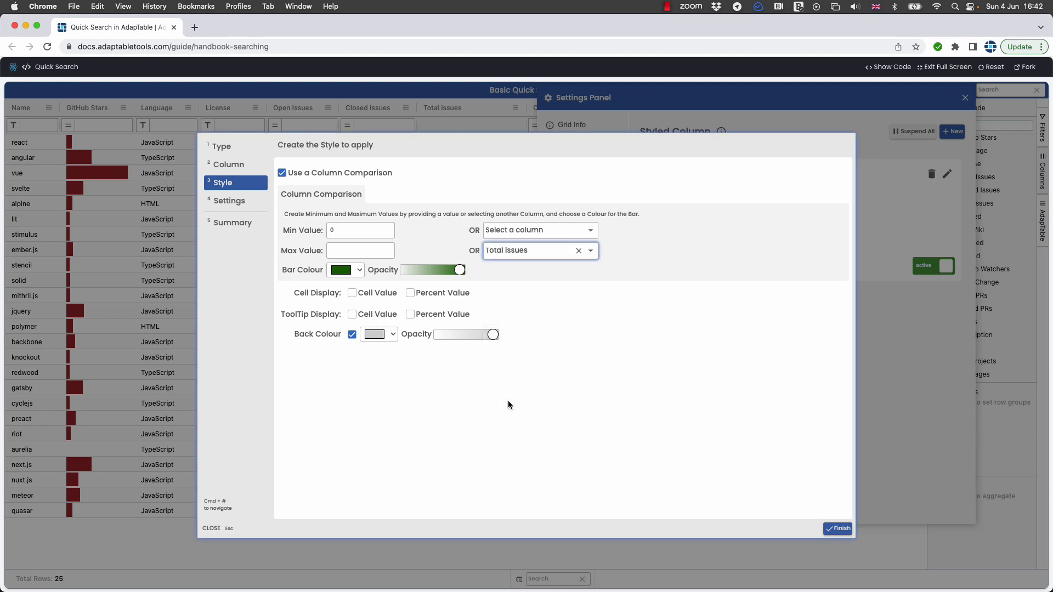
pyautogui.click(832, 528)
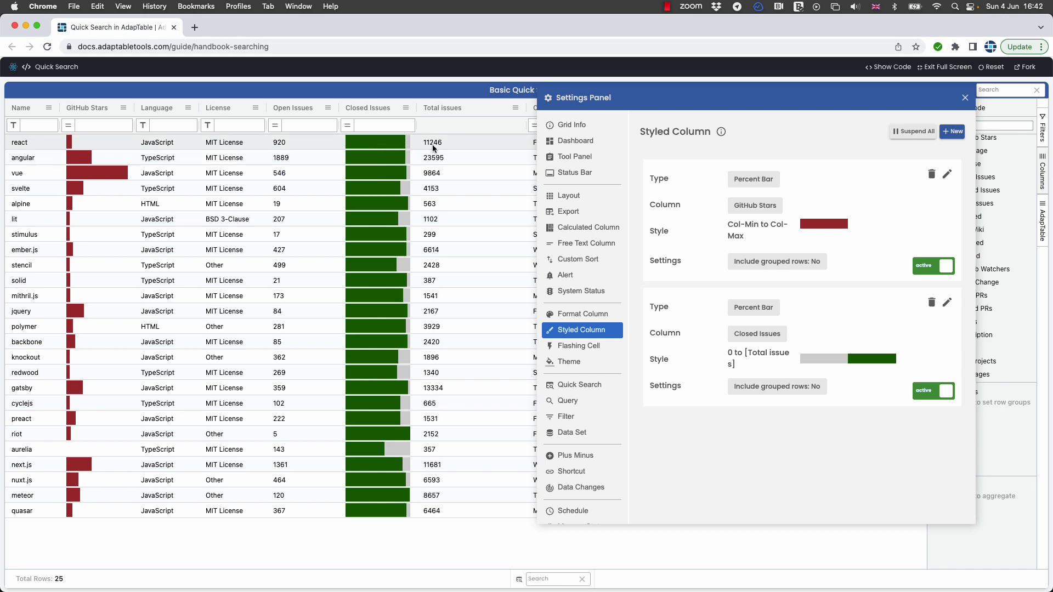
# Close the Settings Panel and use Smart Edit to multiply the Open Issues value of the solid row by 8
pyautogui.click(966, 99)
pyautogui.click(1042, 225)
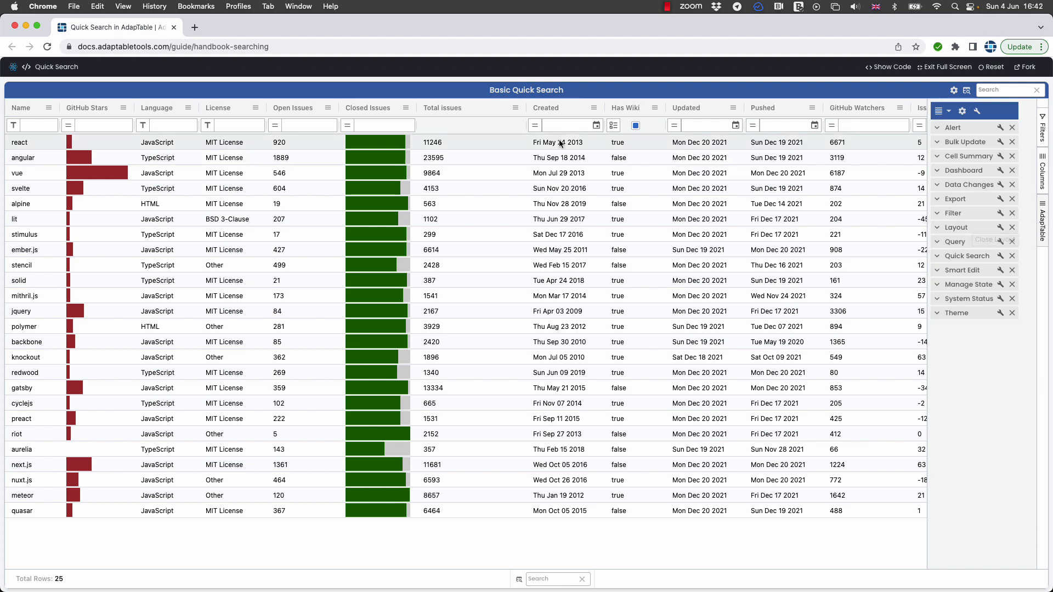
pyautogui.moveTo(290, 143); pyautogui.dragTo(290, 294)
pyautogui.click(289, 288)
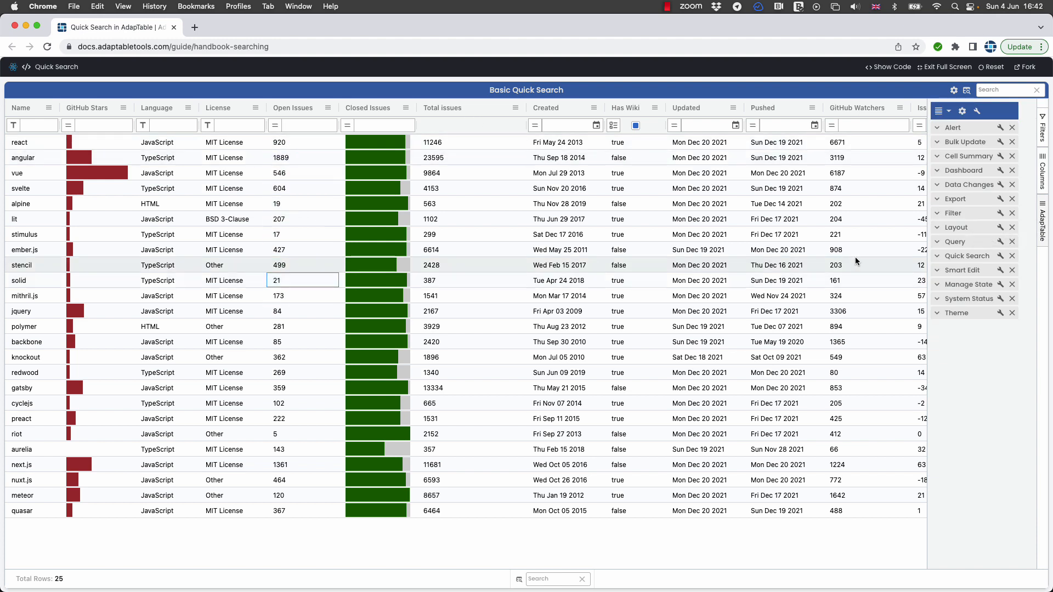
pyautogui.click(938, 270)
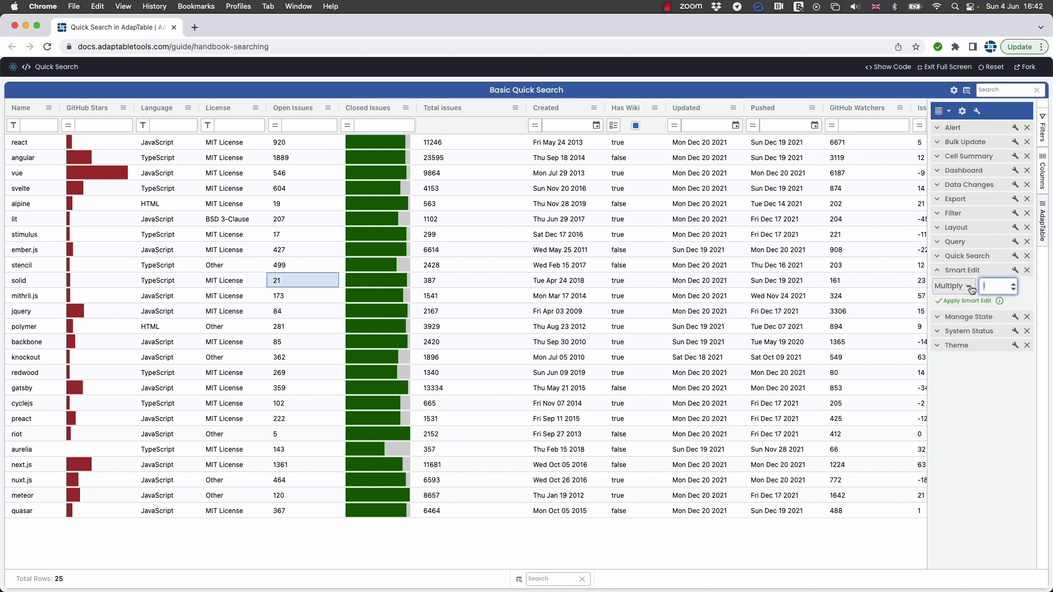
pyautogui.write('8')
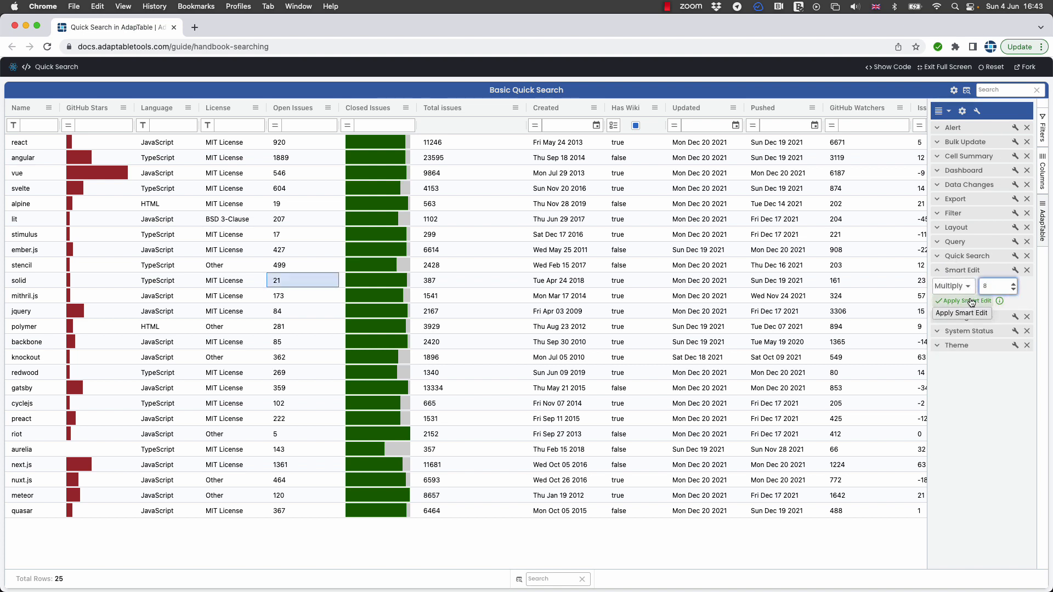
pyautogui.click(970, 301)
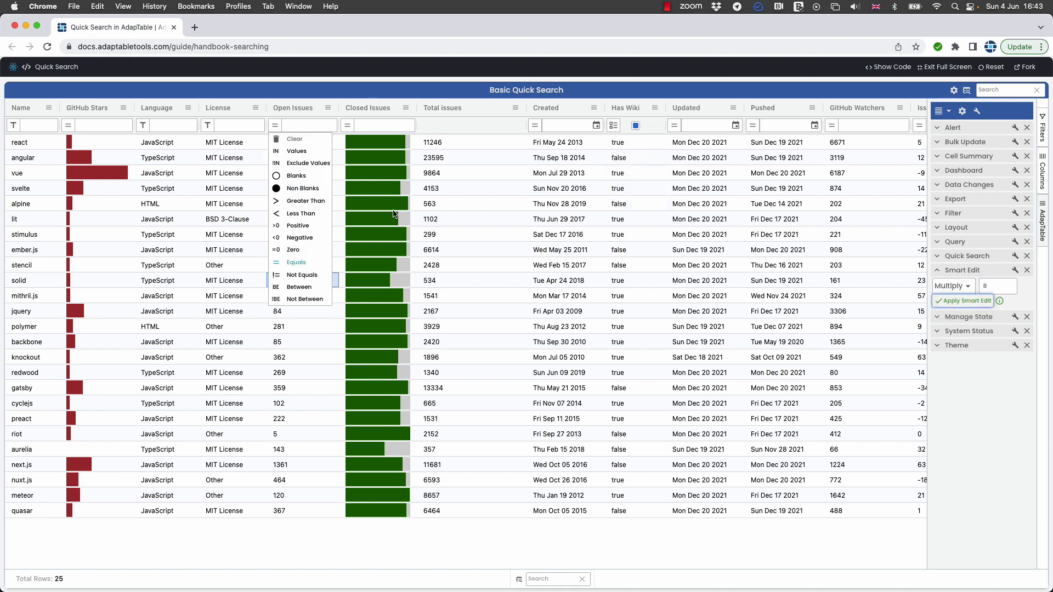
# Multiply the Open Issues values from react through mithril.js by 8 and again by 2 with Smart Edit
pyautogui.moveTo(291, 139); pyautogui.dragTo(306, 296)
pyautogui.click(965, 302)
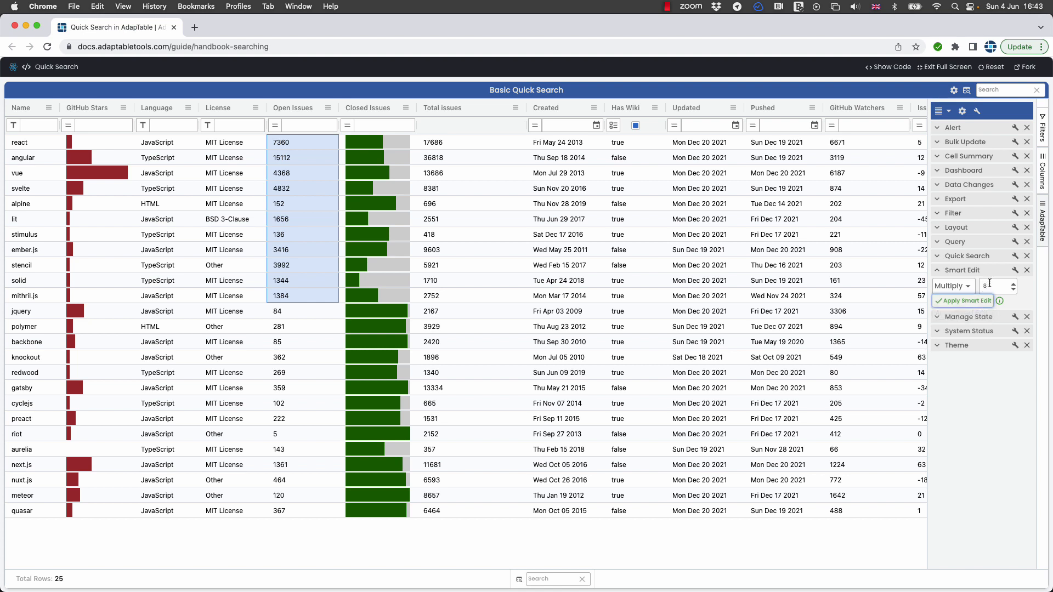
pyautogui.moveTo(988, 285); pyautogui.dragTo(978, 285)
pyautogui.write('2')
pyautogui.click(962, 301)
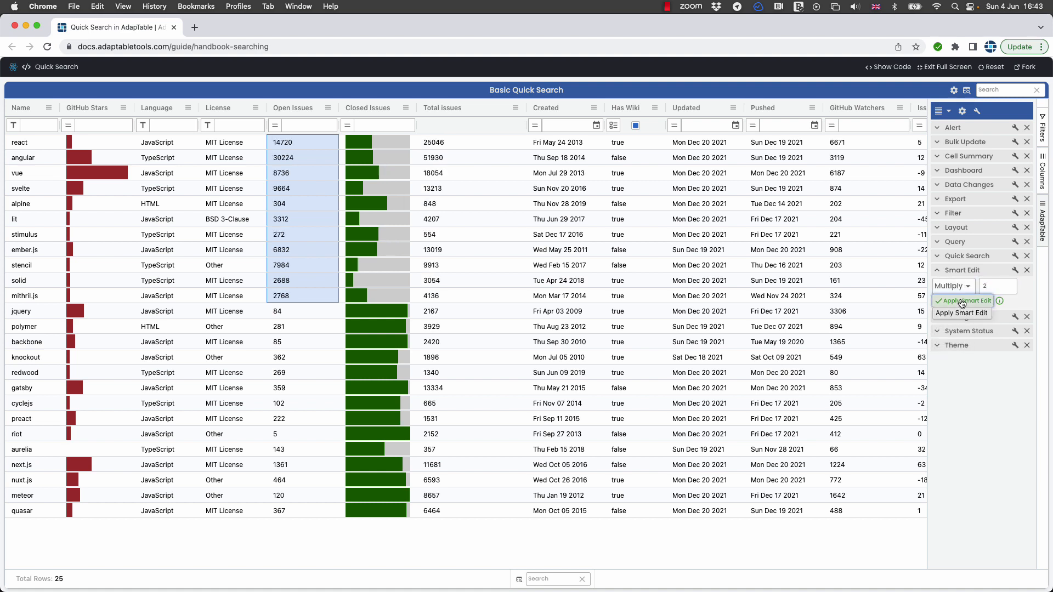